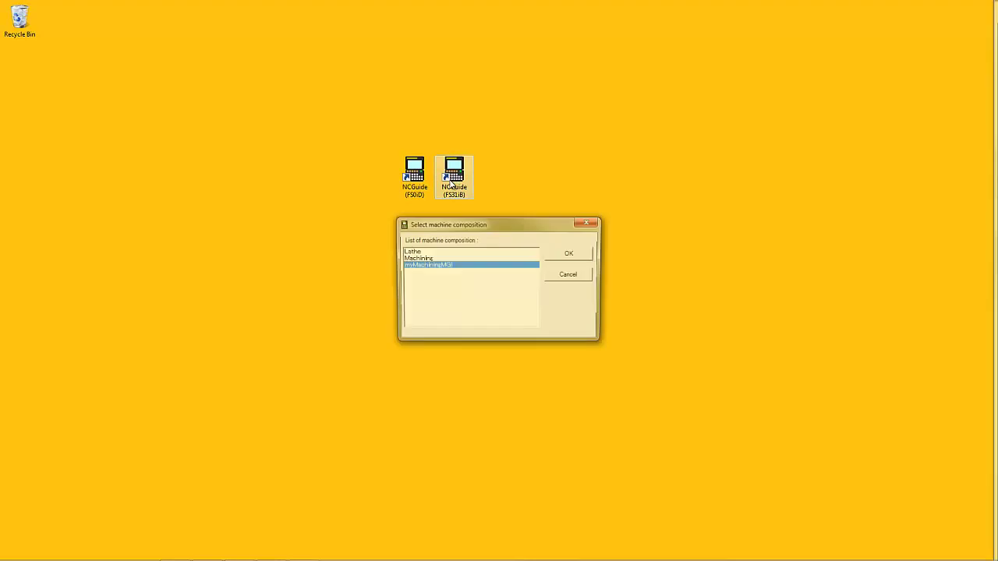
- Launch the FS31i-B machining simulator with the chosen machine composition
{"action": "left_click", "coordinate": [572, 257]}
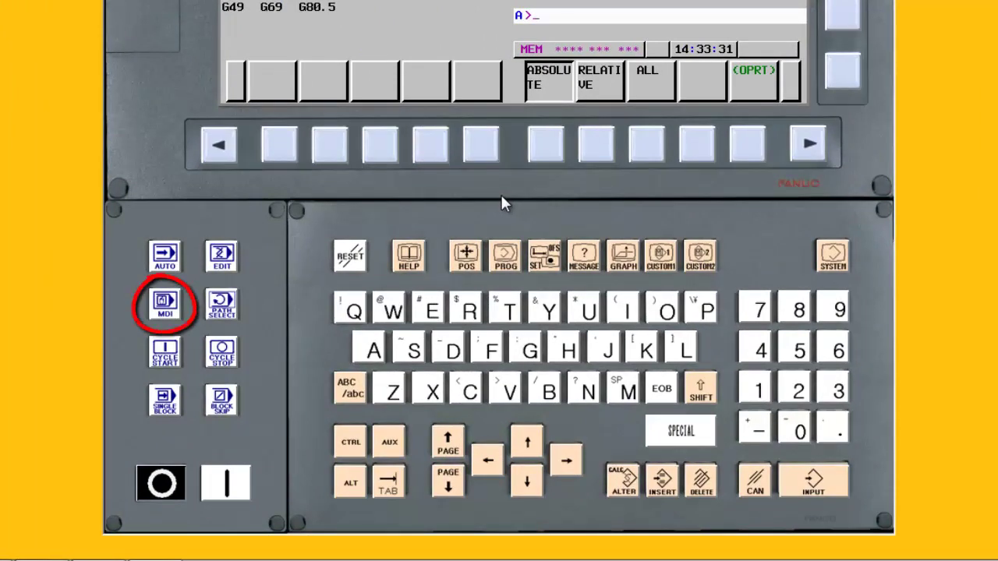
- Switch the control from MEM to MDI mode
{"action": "left_click", "coordinate": [164, 308]}
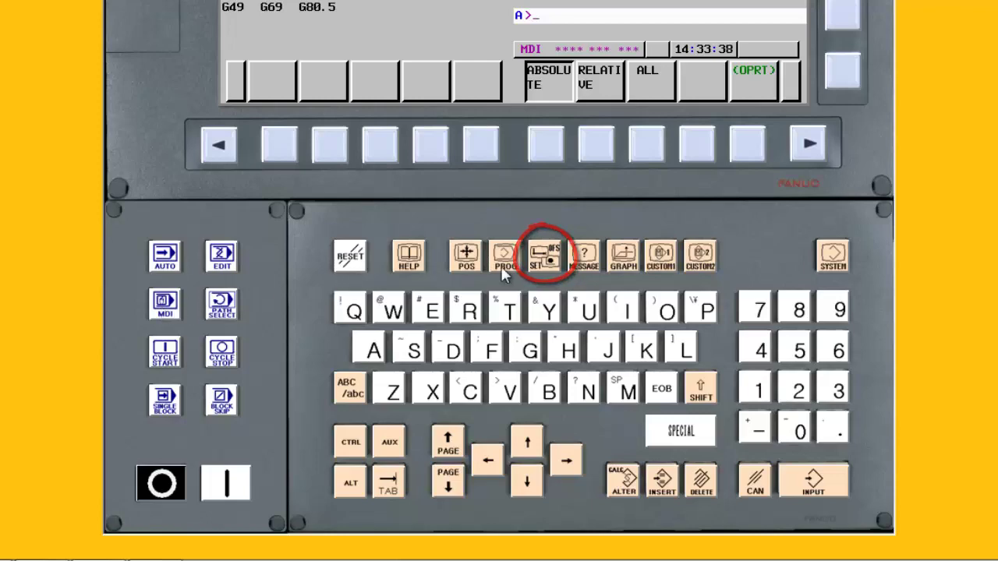
- Browse the TIMER, MIRROR IMAGE and PARAMETER setting pages, then return to SETTING (HANDY)
{"action": "left_click", "coordinate": [552, 260]}
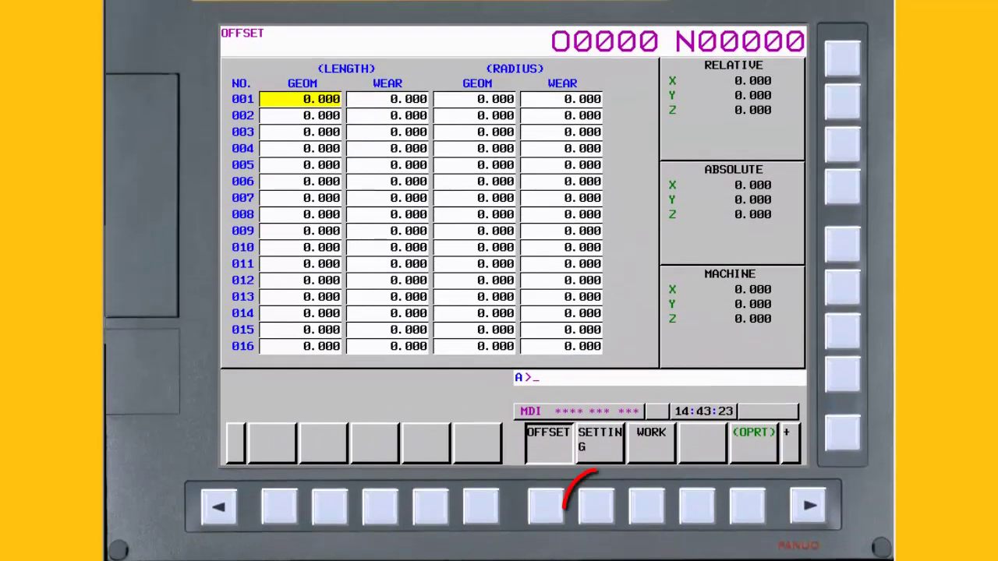
{"action": "left_click", "coordinate": [597, 507]}
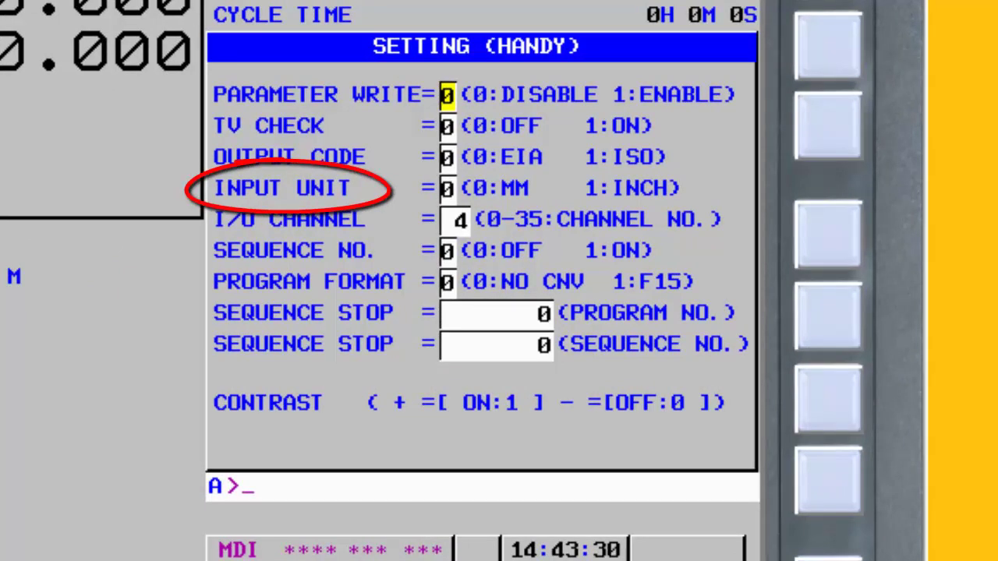
{"action": "key", "text": "Page_Down"}
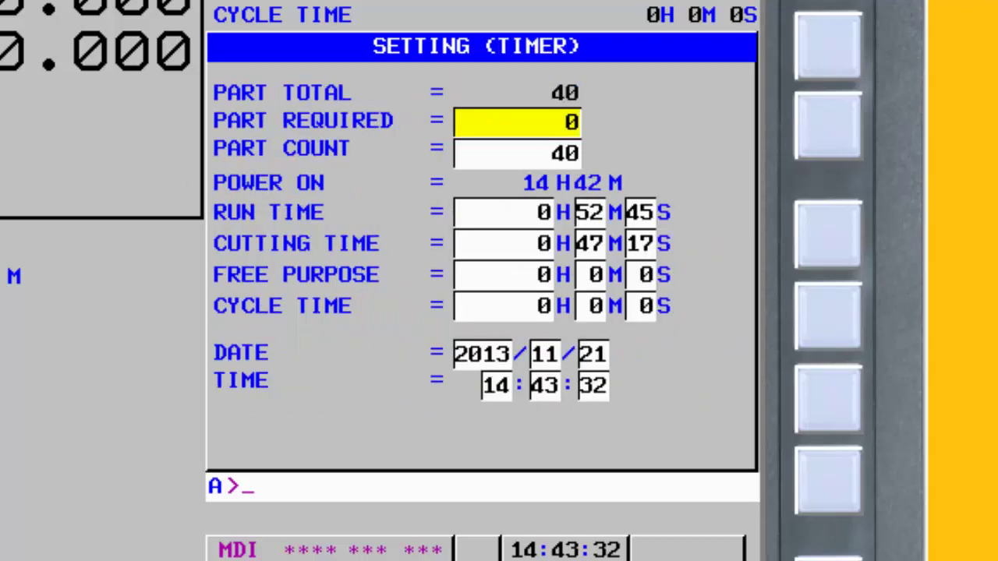
{"action": "key", "text": "Page_Down"}
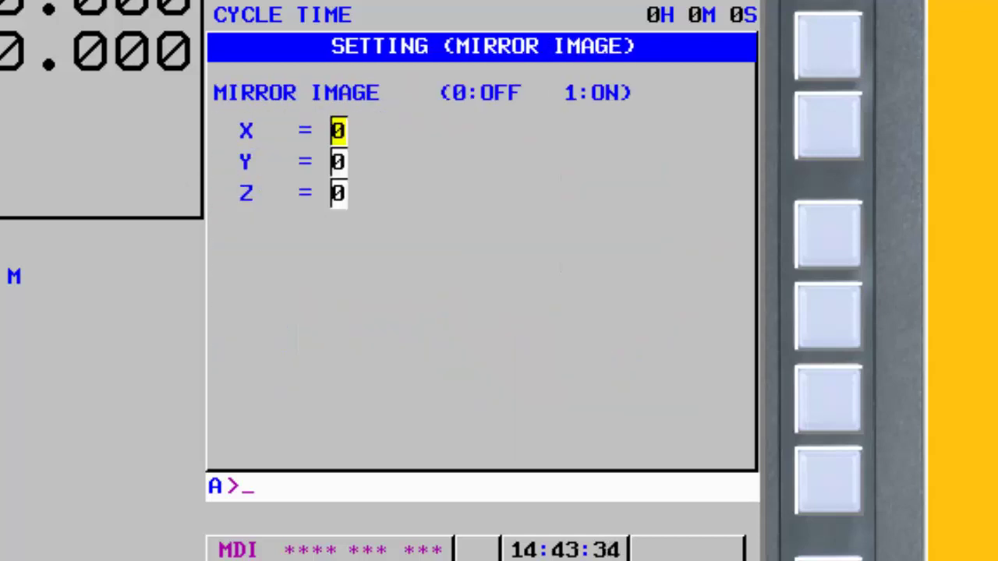
{"action": "key", "text": "Page_Down"}
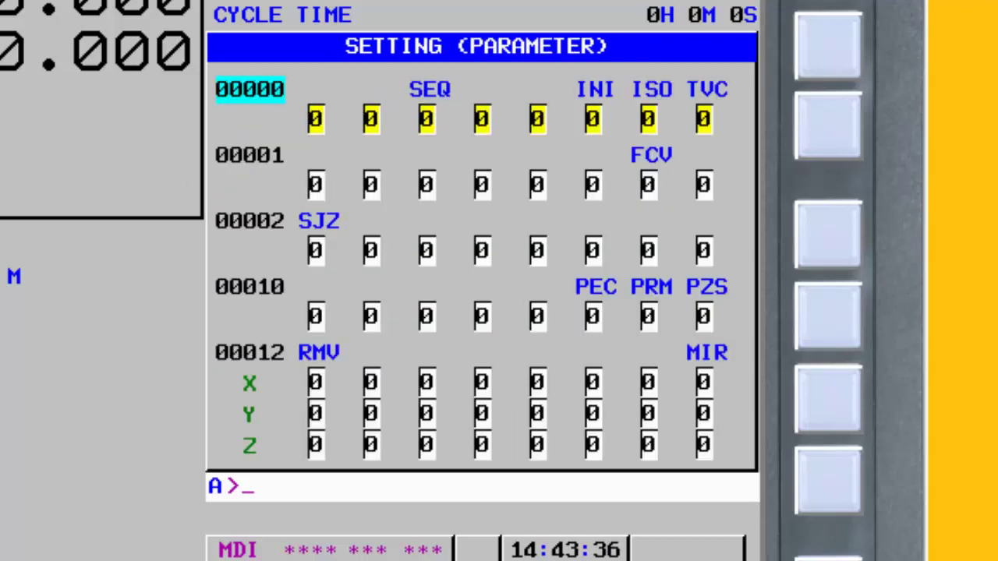
{"action": "key", "text": "Page_Down"}
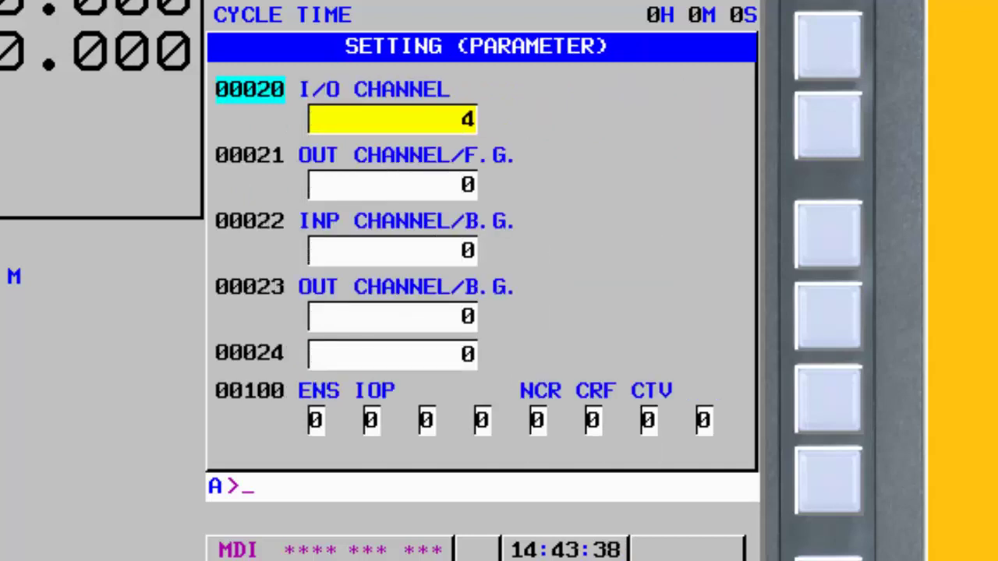
{"action": "key", "text": "Page_Up"}
{"action": "key", "text": "Page_Up"}
{"action": "key", "text": "Page_Up"}
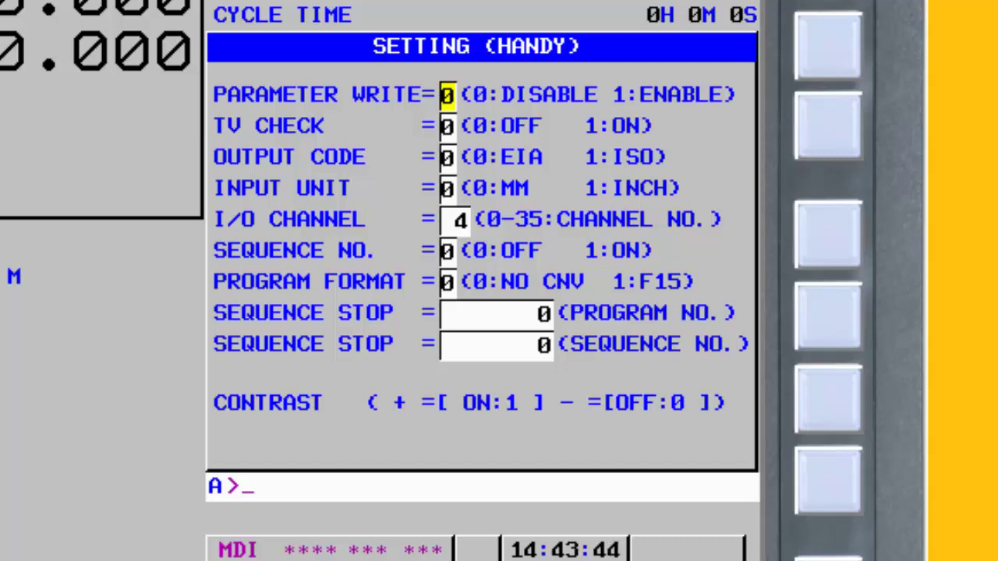
- Move the cursor down two rows from PARAMETER WRITE toward INPUT UNIT
{"action": "key", "text": "Down"}
{"action": "key", "text": "Down"}
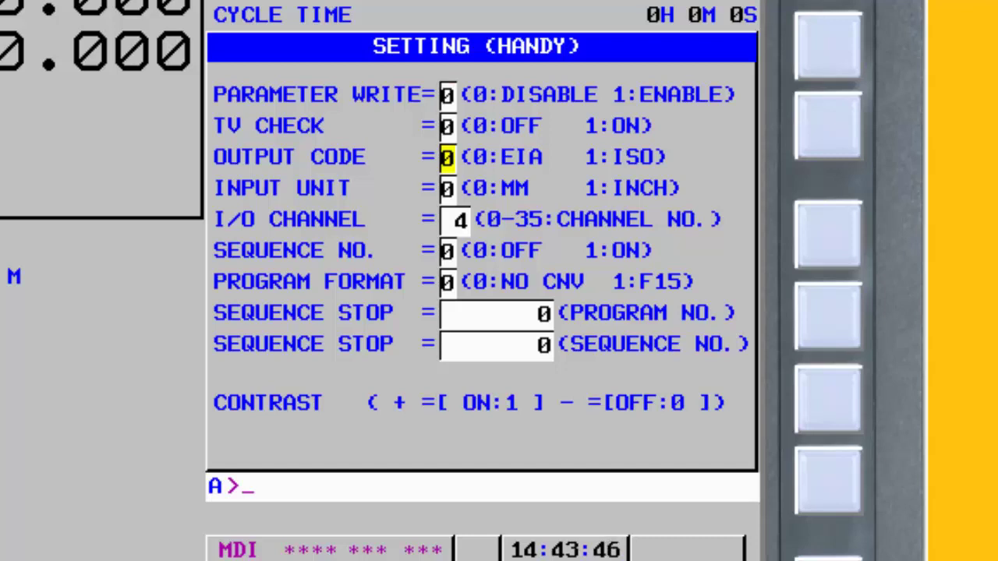
{"action": "key", "text": "Down"}
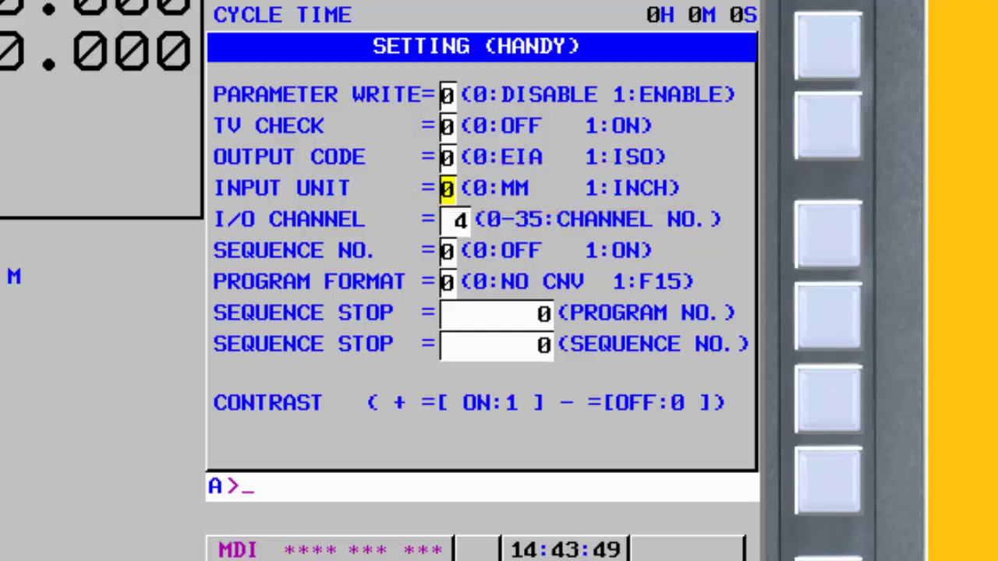
- Key in 1 (inch) as the new INPUT UNIT value
{"action": "type", "text": "1"}
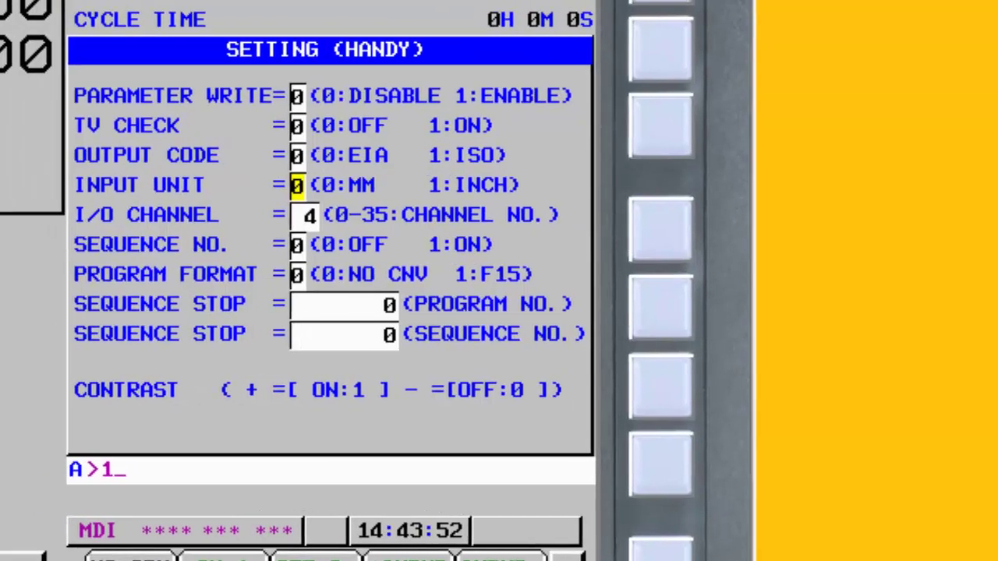
{"action": "key", "text": "Return"}
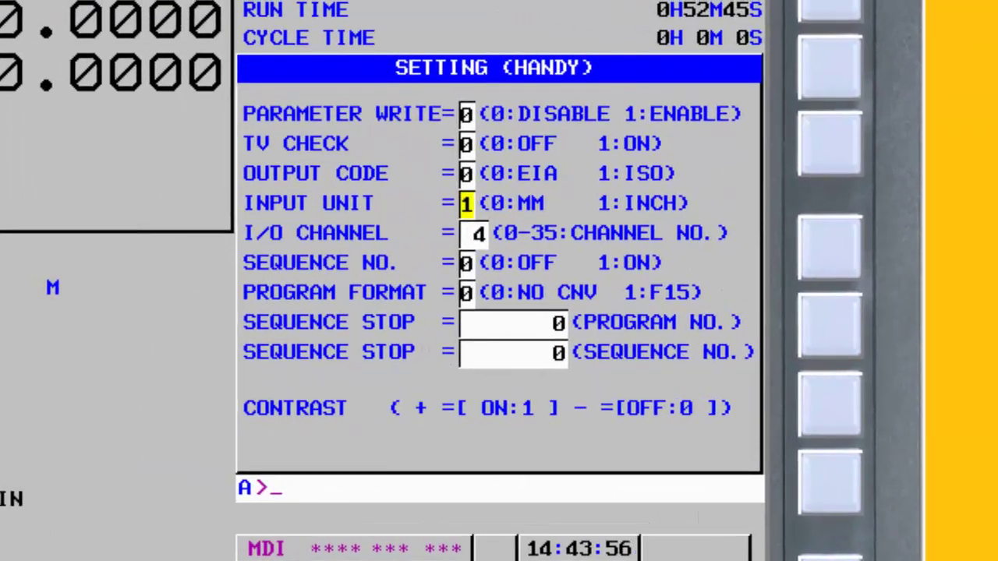